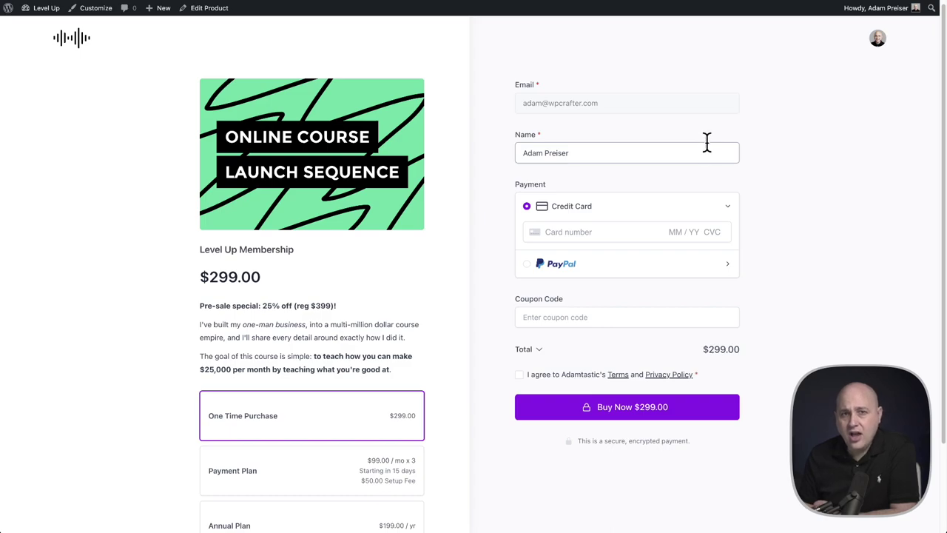
- Open and close the checkout's account menu, then scroll down through the plans to the payment form
left_click(877, 40)
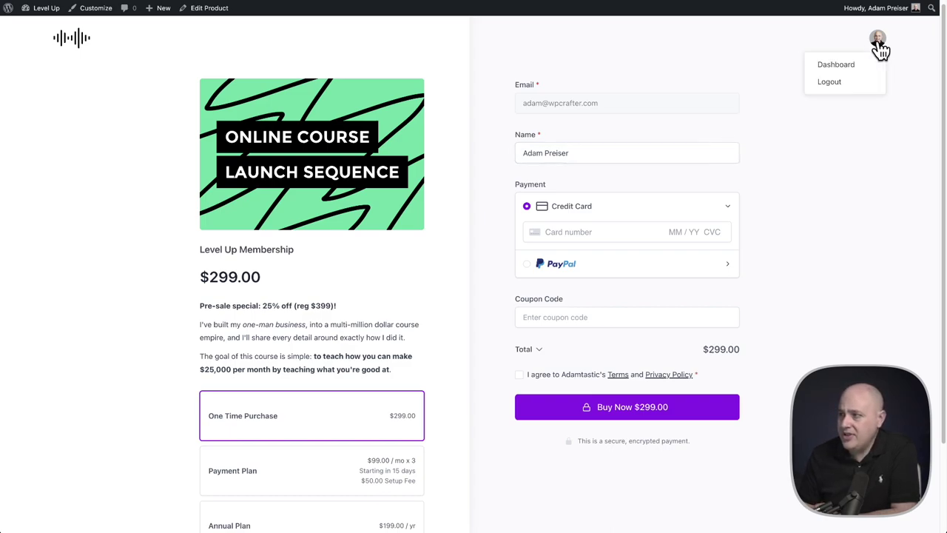
left_click(742, 59)
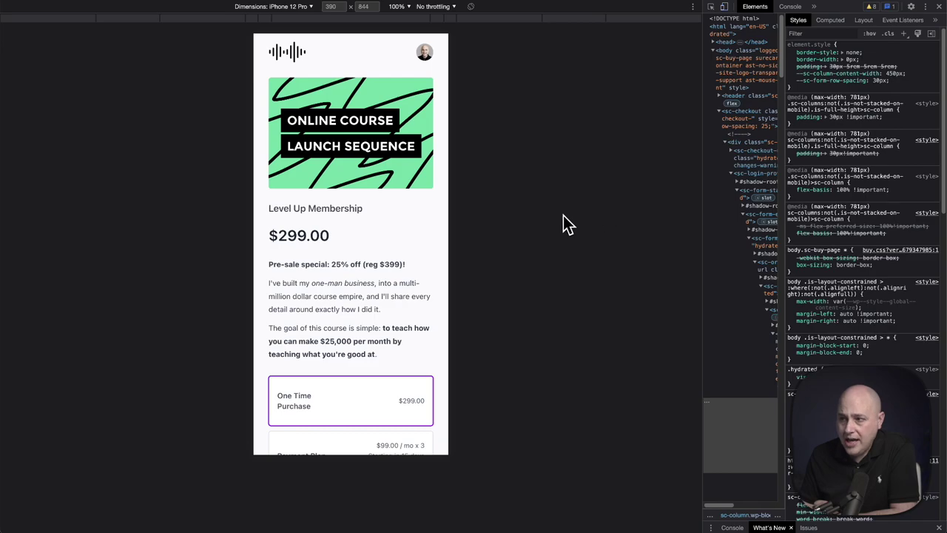
scroll(420, 242, "down", 3)
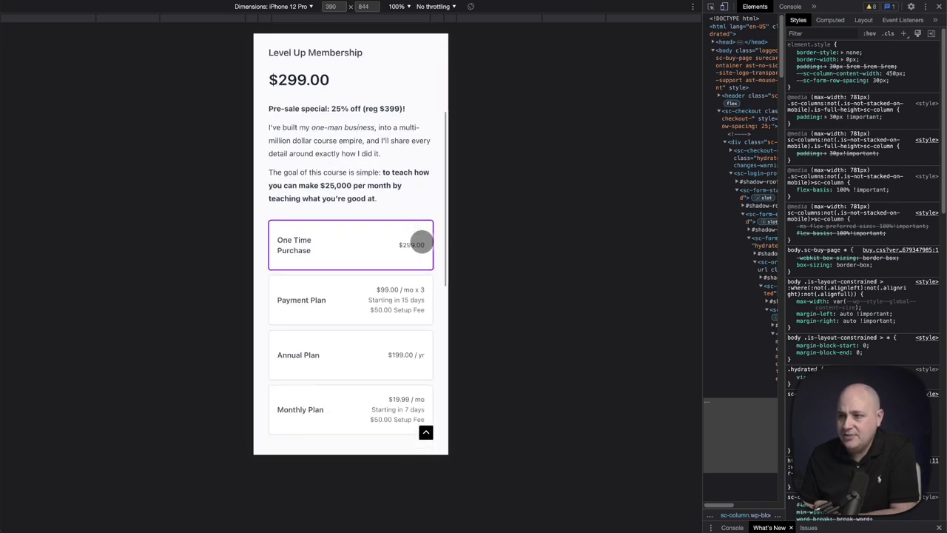
scroll(421, 244, "down", 7)
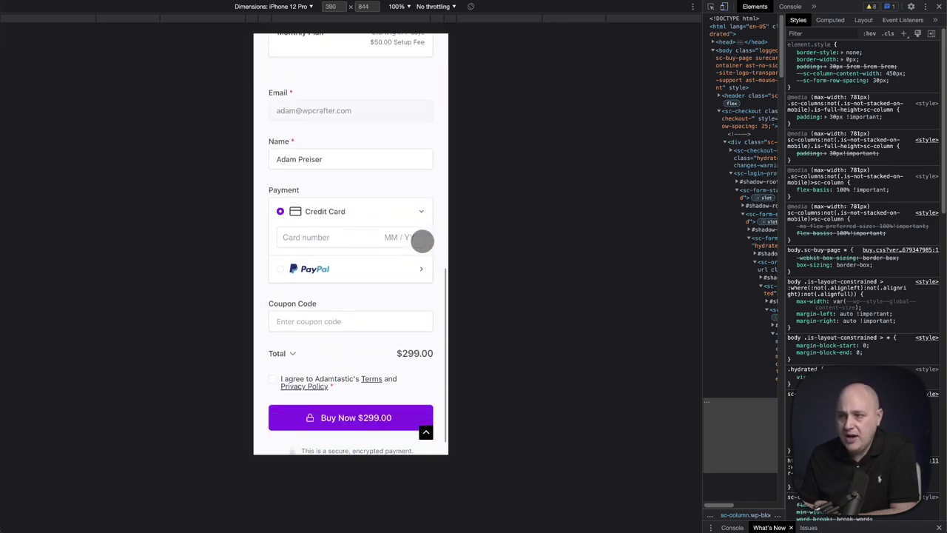
scroll(422, 241, "down", 1)
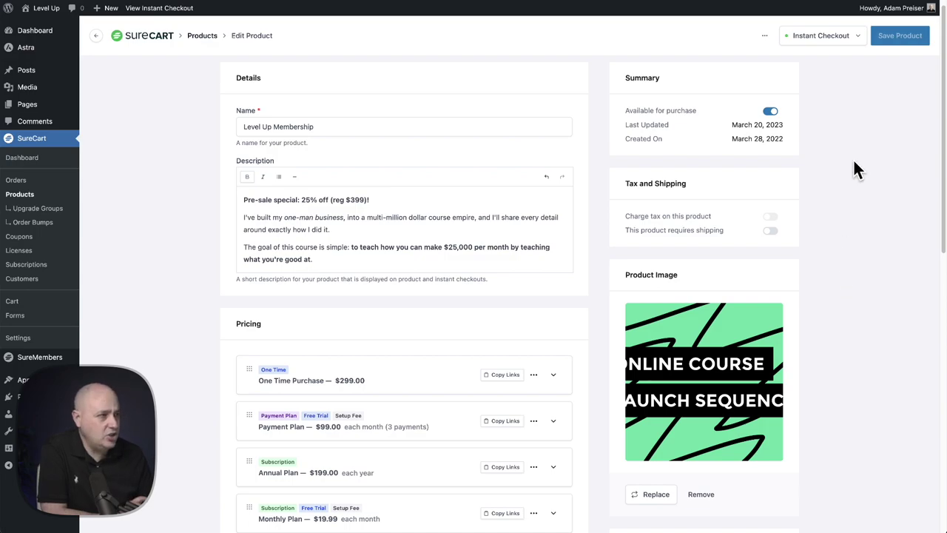
- Open the Instant Checkout publishing options for Level Up Membership
left_click(850, 42)
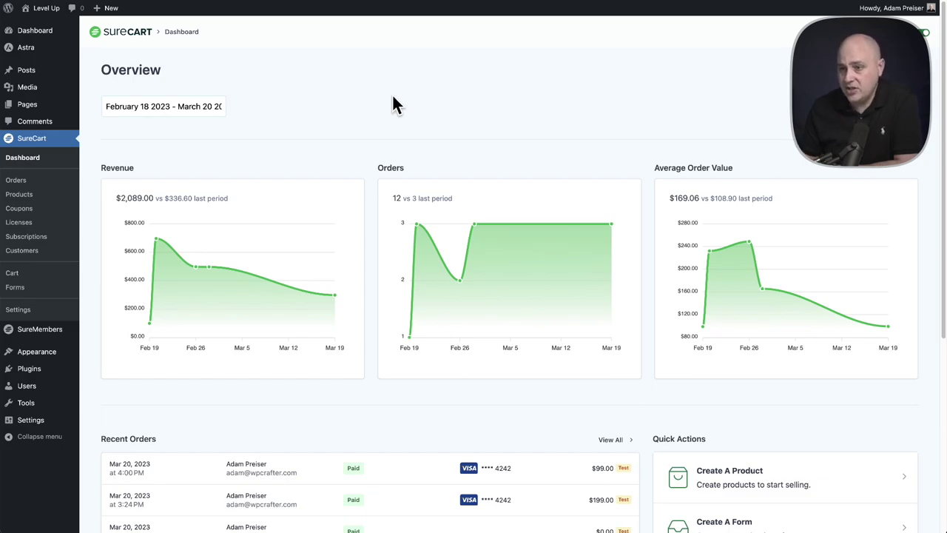
- Open SureCart Settings showing store WPCrafter, US Dollar currency and Pacific Time
left_click(34, 314)
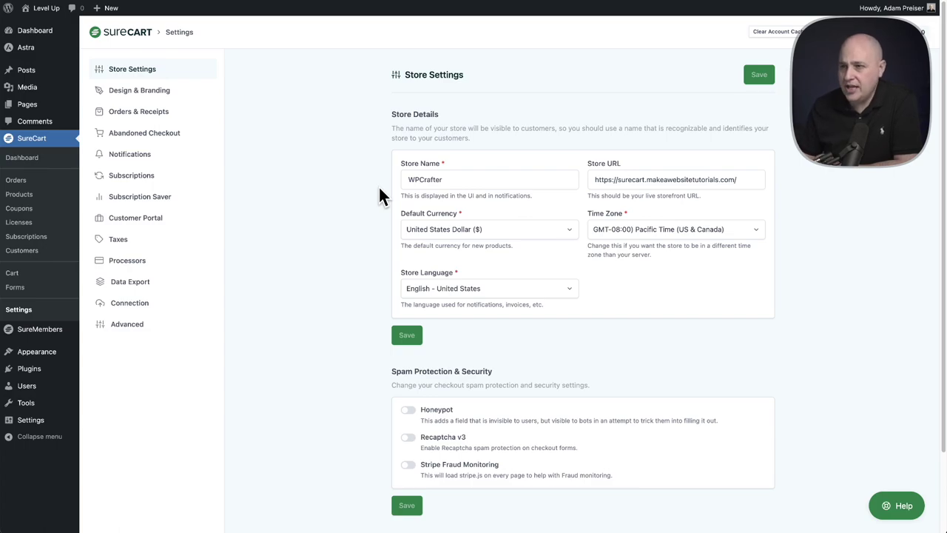
- View Design & Branding settings and check the theme list, leaving the Light theme selected
left_click(157, 94)
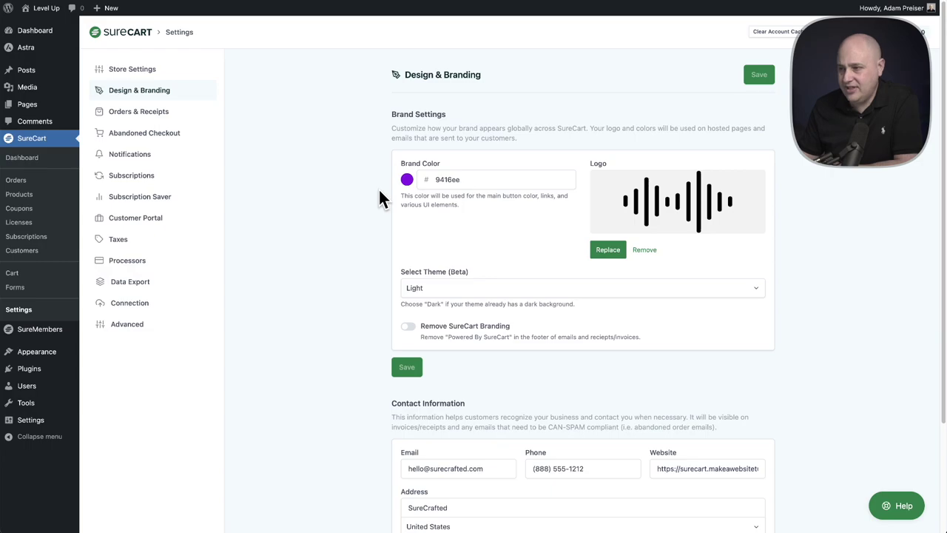
scroll(378, 190, "down", 3)
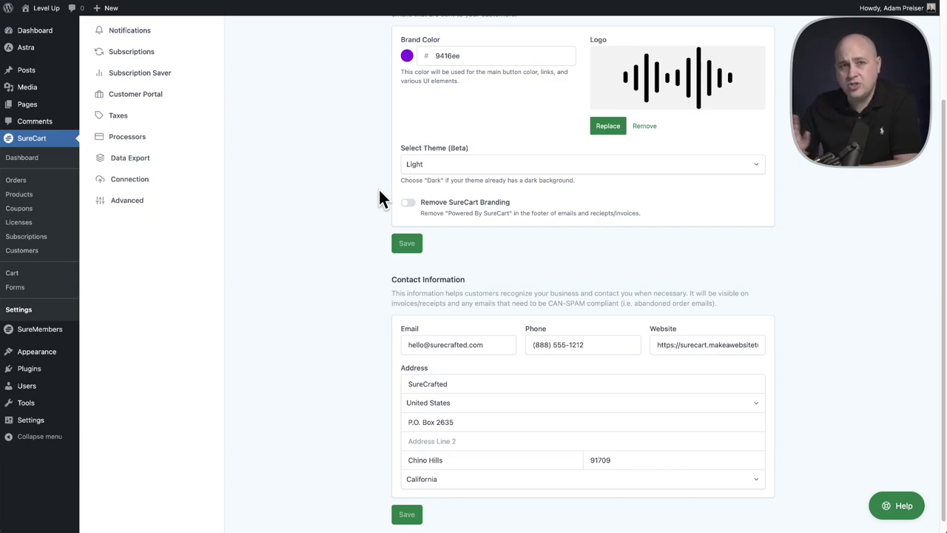
left_click(454, 169)
left_click(342, 157)
scroll(355, 159, "up", 3)
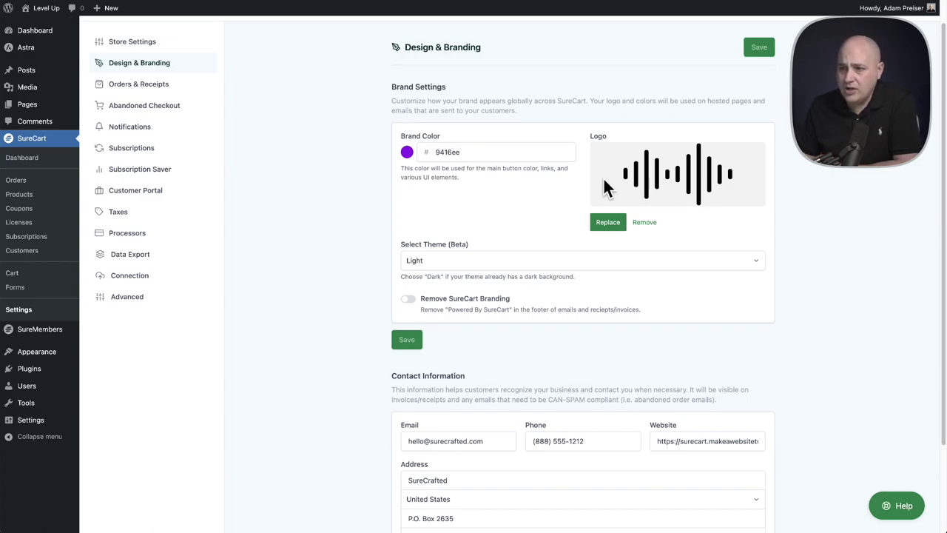
- Check the Customer Portal's Terms of Service and Privacy Policy link fields
left_click(146, 191)
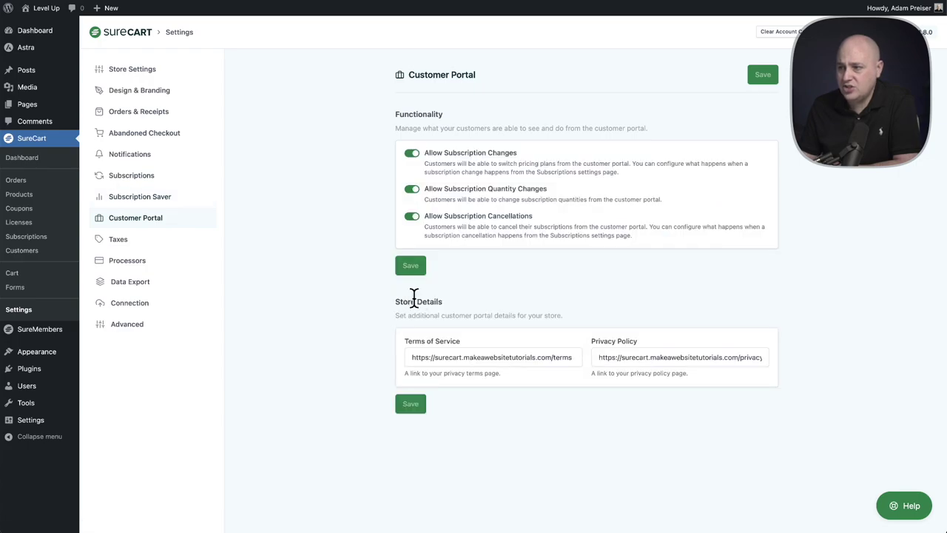
left_click(468, 357)
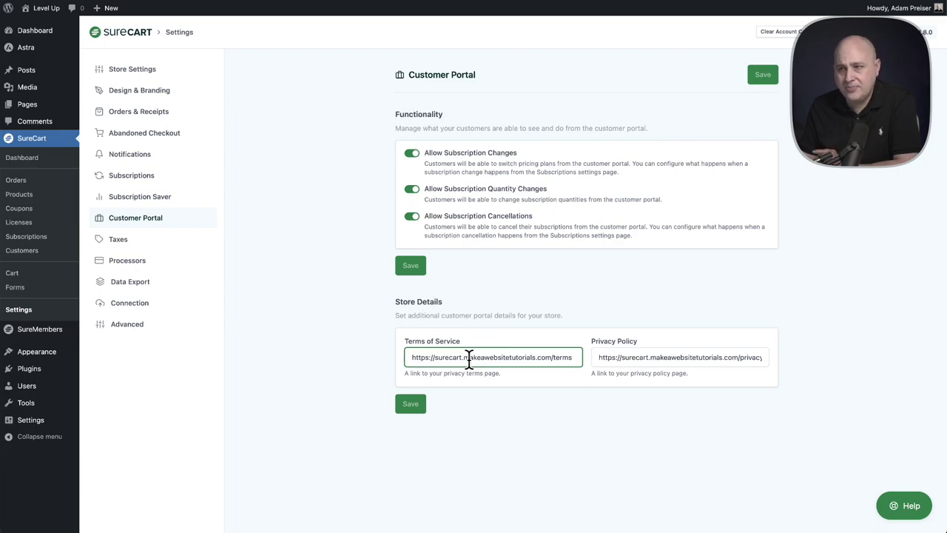
left_click(675, 357)
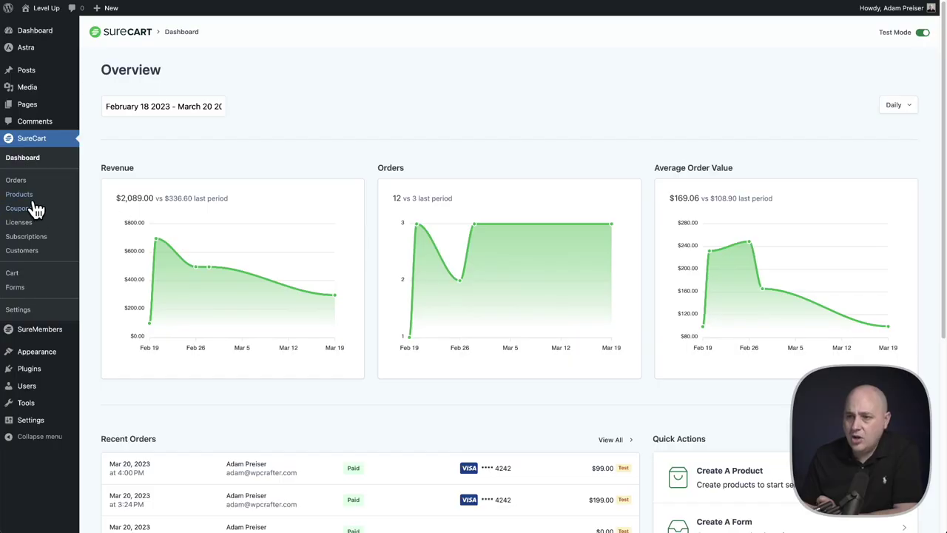
- Add a new product named 'Course Selling Masters' from the Products list
left_click(31, 196)
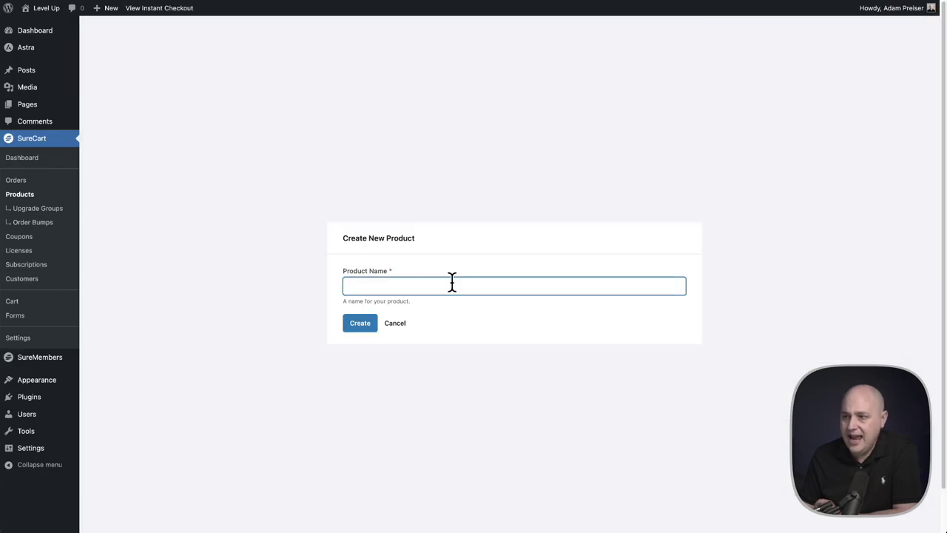
type("Course Selling Masters")
left_click(362, 323)
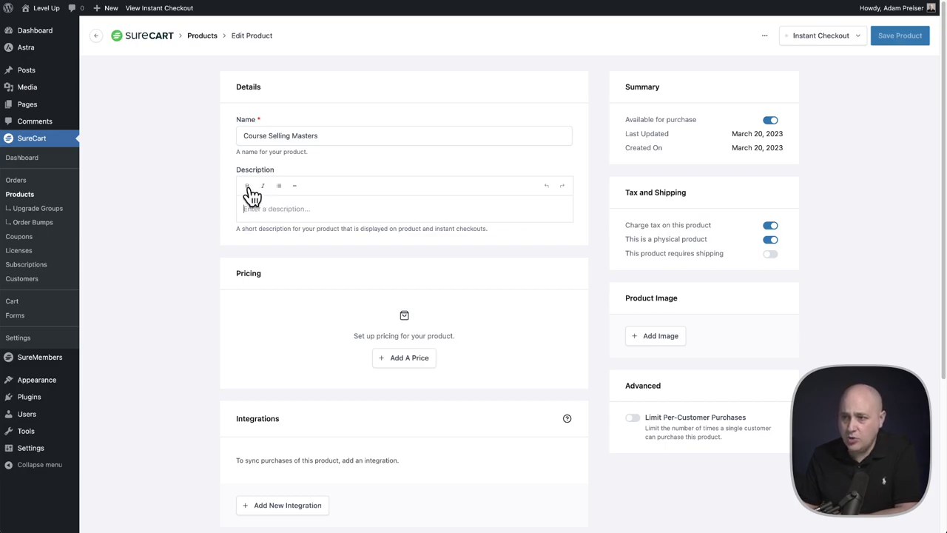
- Paste the pre-sale description (25% off, reg $399) and bring up the media library
left_click(249, 189)
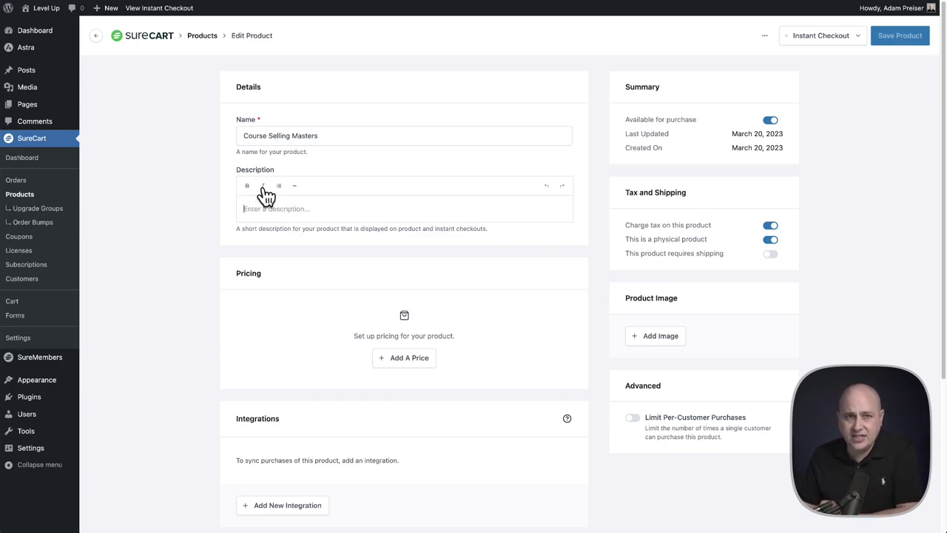
type("Pre-sale special: 25% off (reg $399)! I've built my one-man business, into a multi-million dollar course empire, and I'll share every detail around exactly how I did it. The goal of this course is simple: to teach how you can make $25,000 per month by teaching what you're good at.")
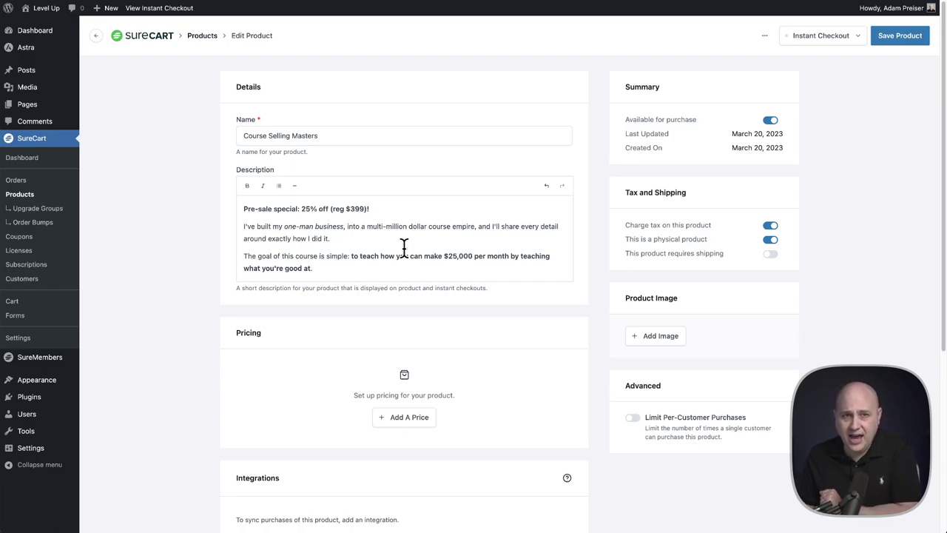
left_click(654, 335)
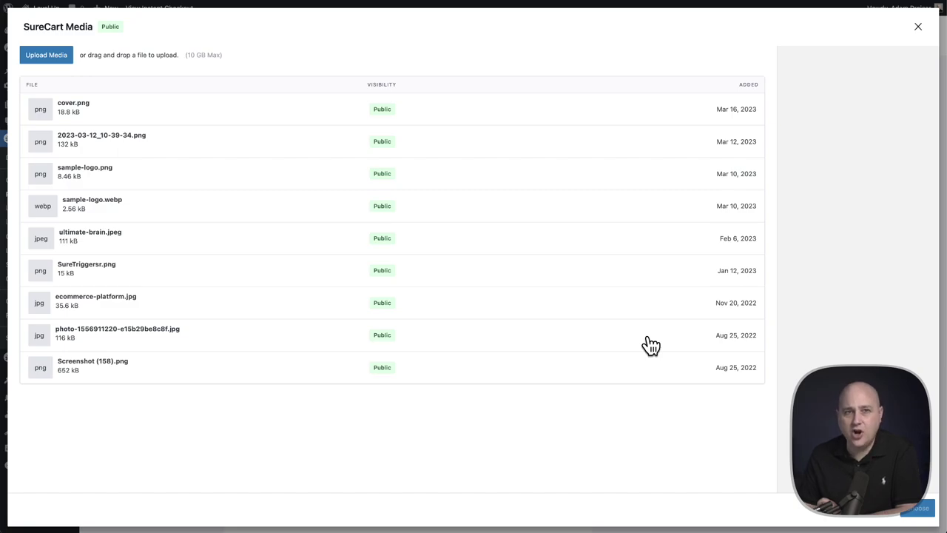
- Attach the green 'Online Course Launch Sequence' artwork as the product image
left_click(649, 344)
scroll(581, 363, "down", 3)
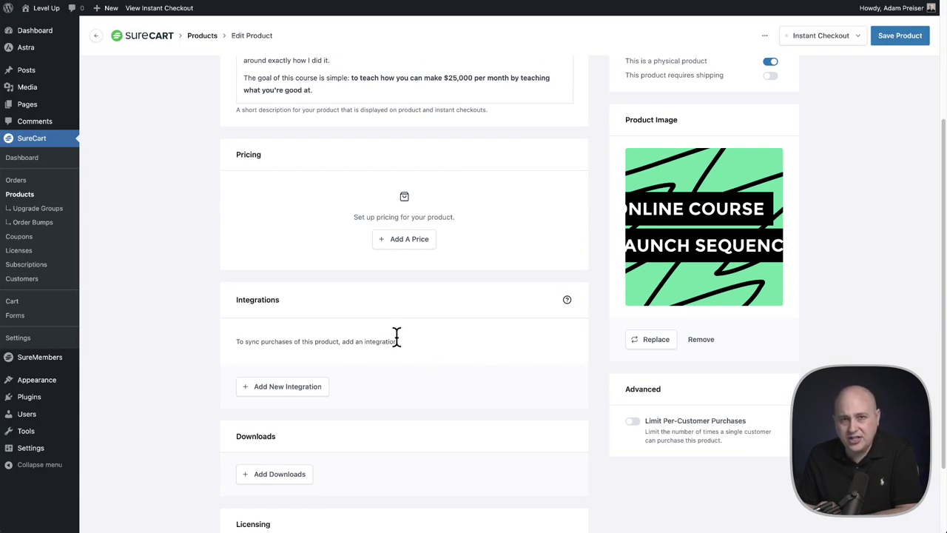
scroll(396, 337, "down", 2)
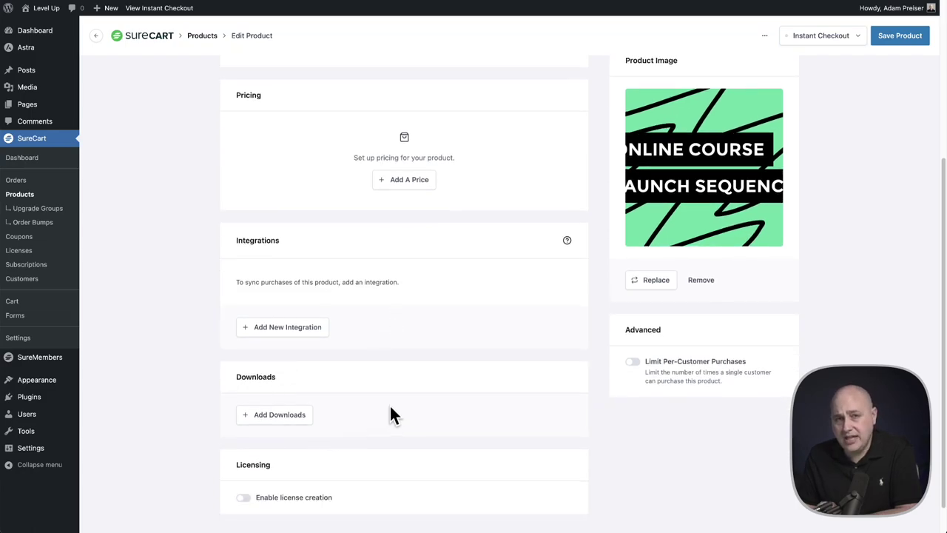
scroll(390, 406, "up", 5)
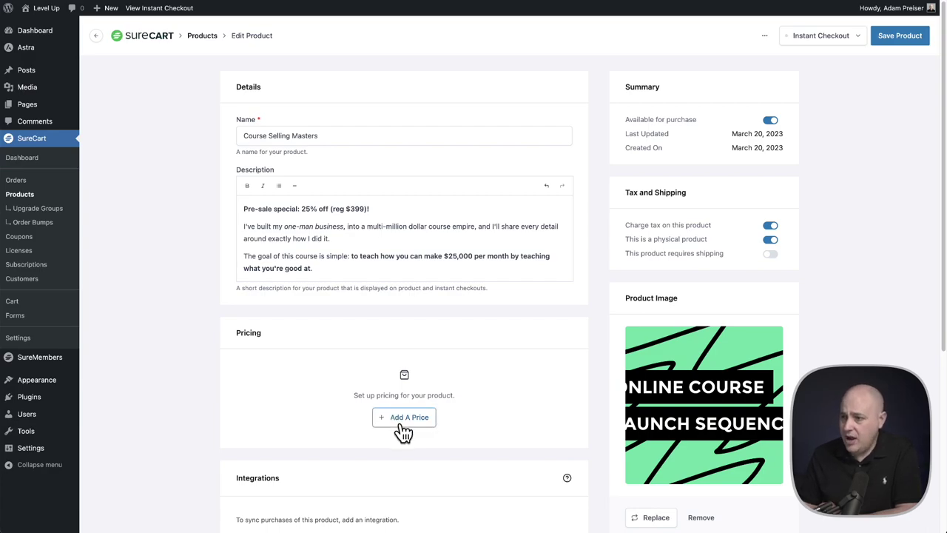
- Create a One Time price named 'Lifetime Access' at $299
left_click(400, 418)
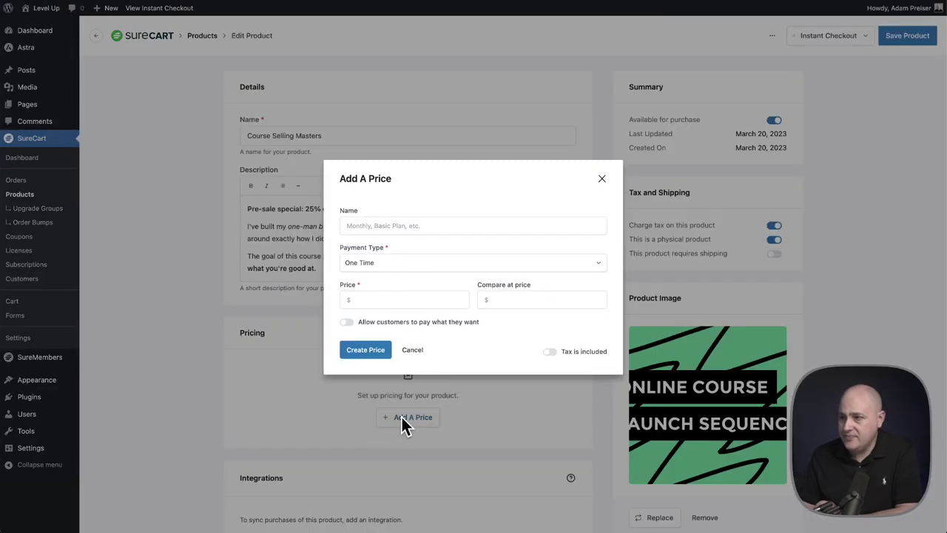
left_click(446, 224)
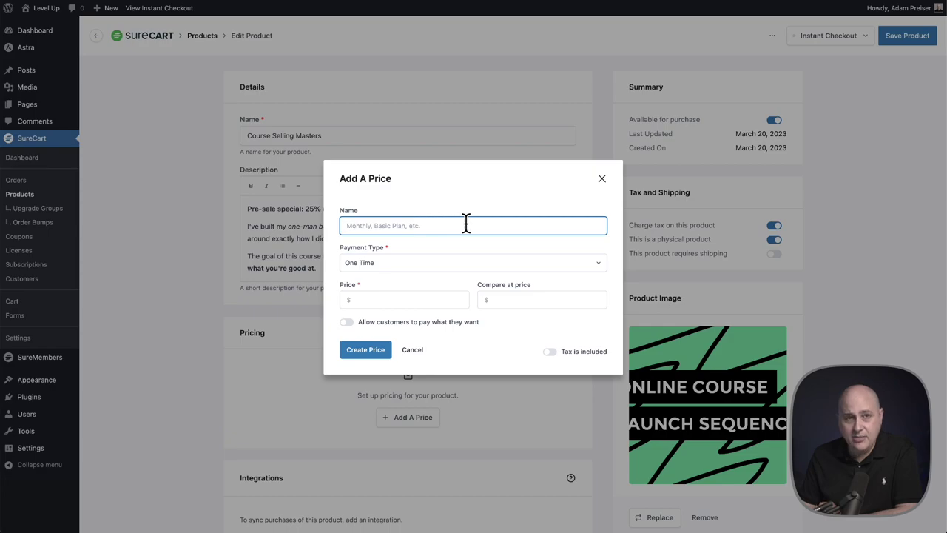
type("Lifetime Access")
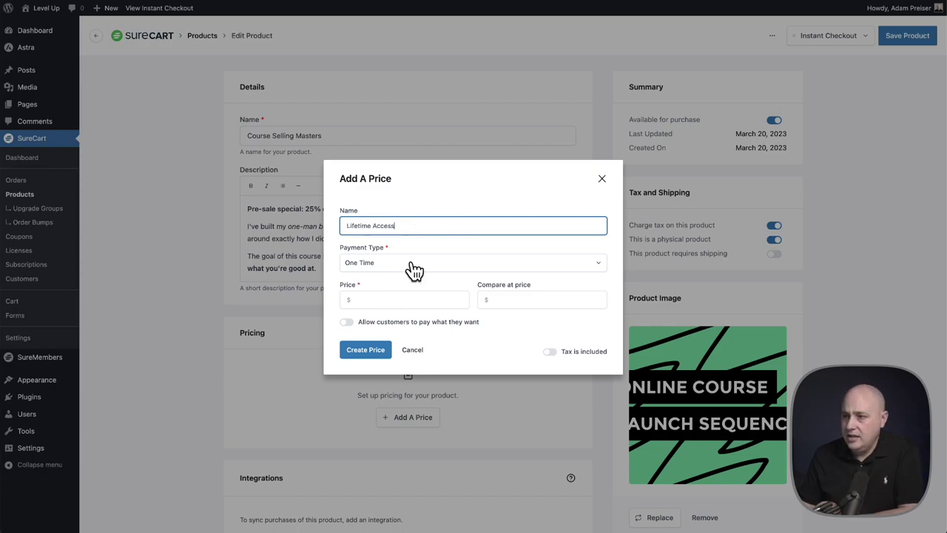
left_click(464, 267)
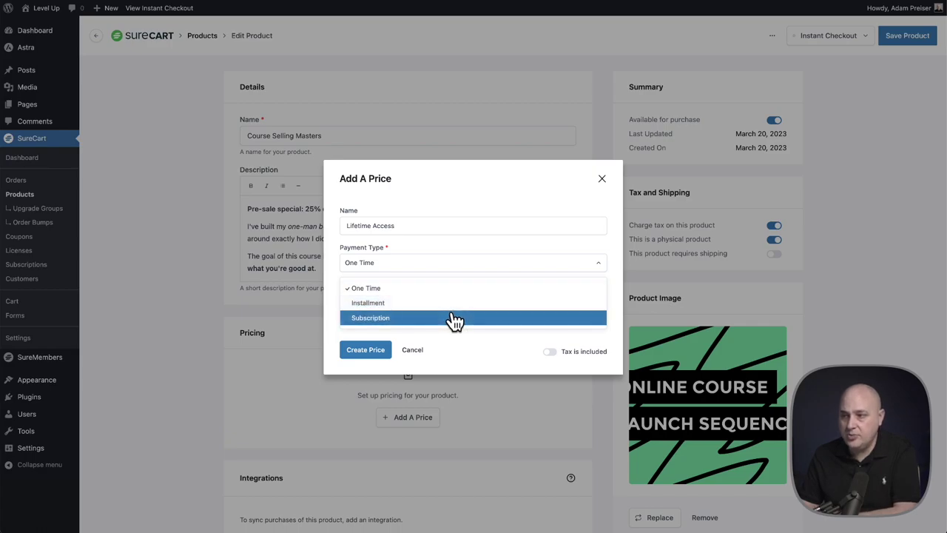
left_click(471, 336)
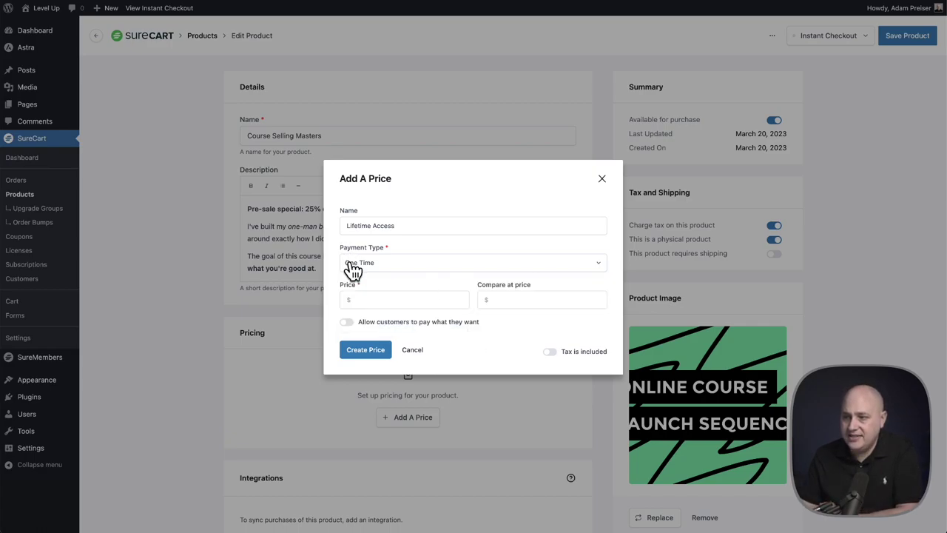
left_click(372, 293)
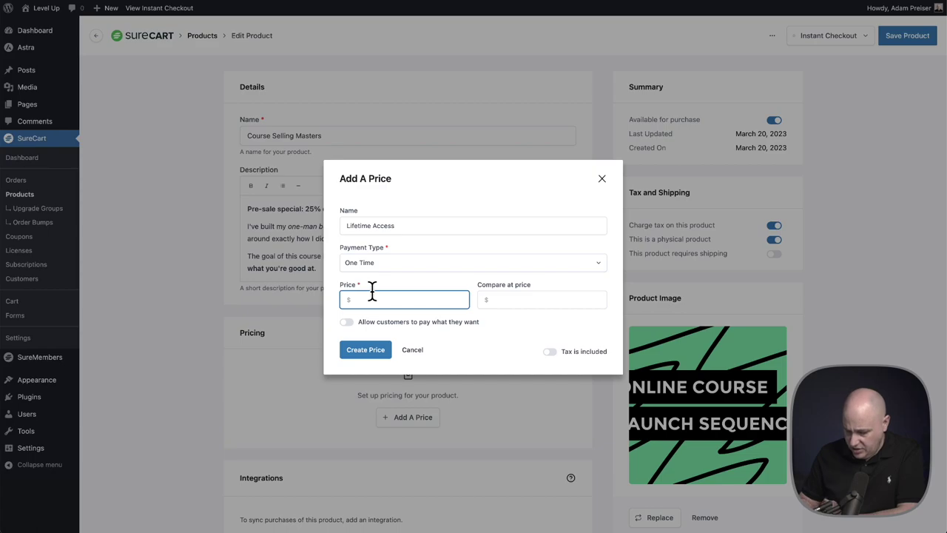
type("299")
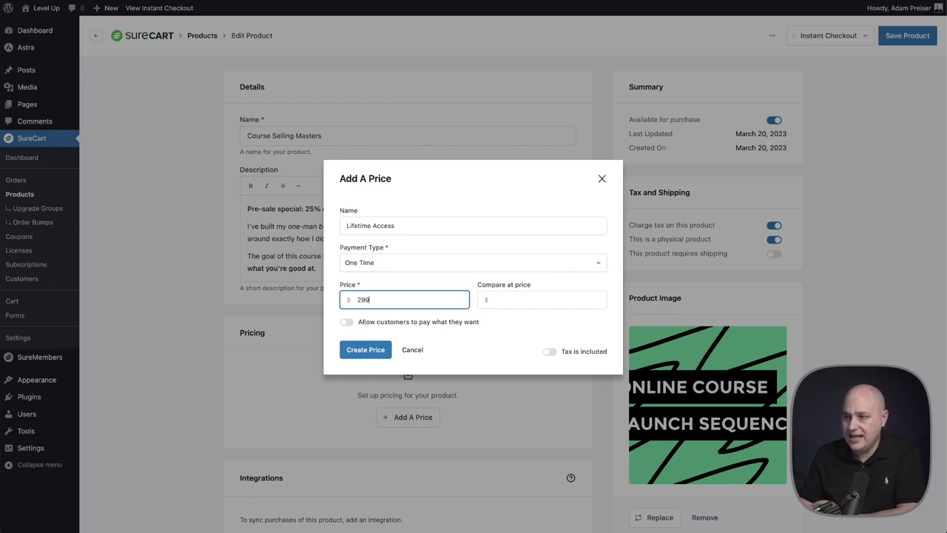
left_click(365, 349)
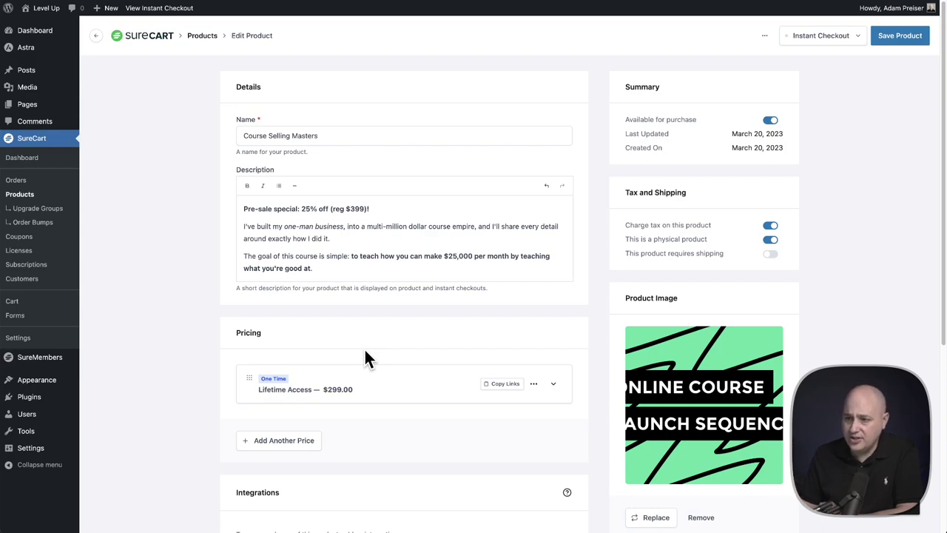
- Create an Installment price named 'Payment Plan': $85 every month for 4 payments
left_click(284, 444)
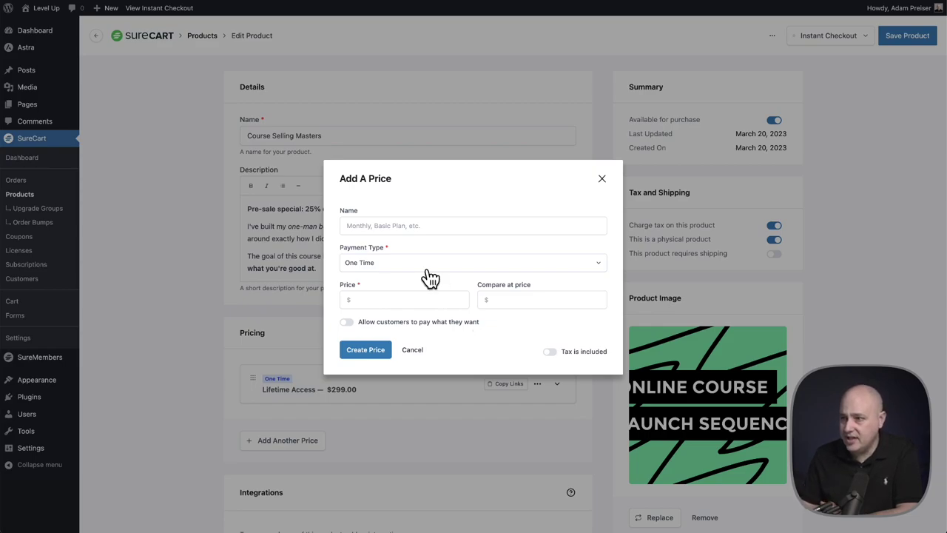
left_click(418, 229)
type("Payment Plan")
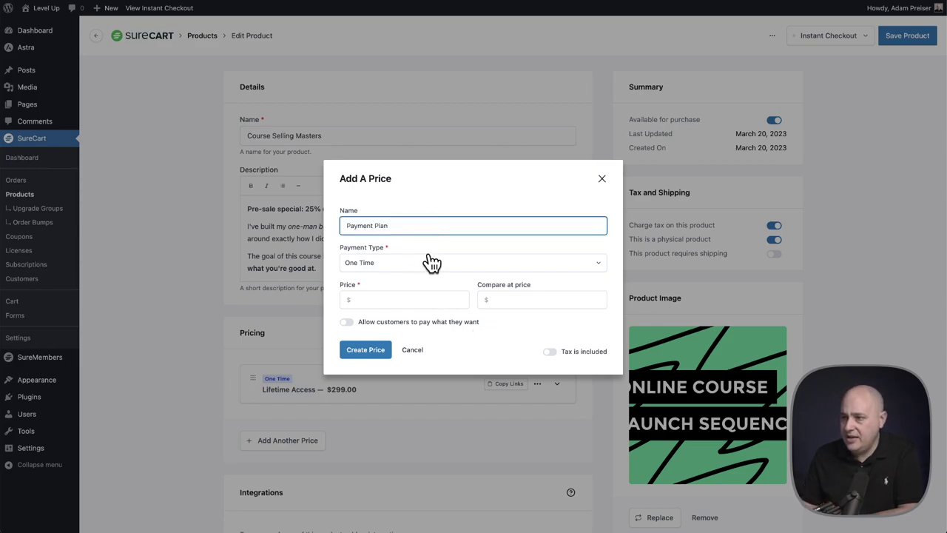
left_click(431, 267)
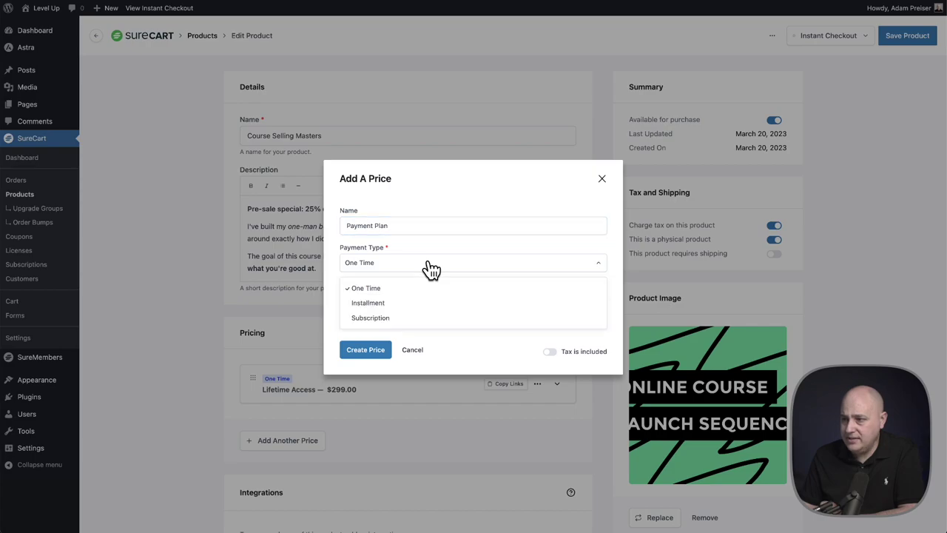
left_click(415, 306)
left_click(386, 245)
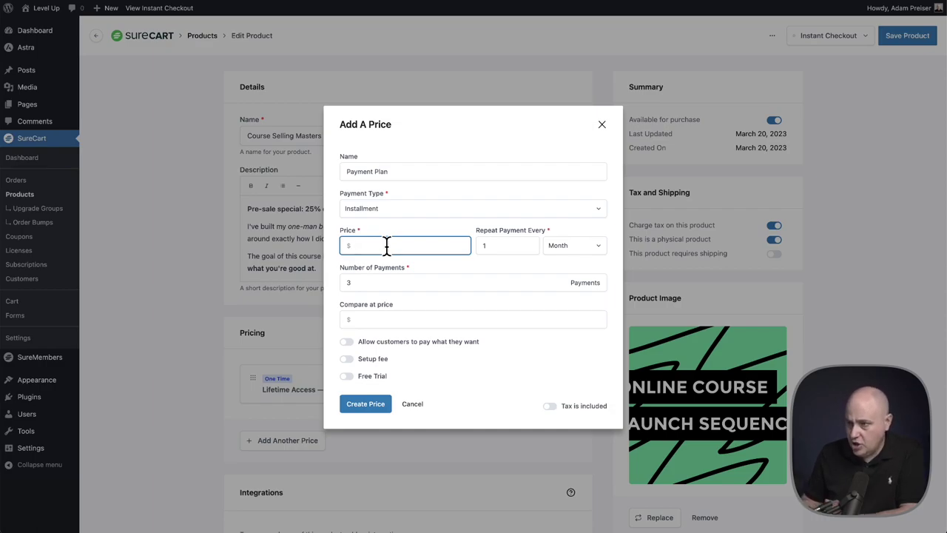
type("85")
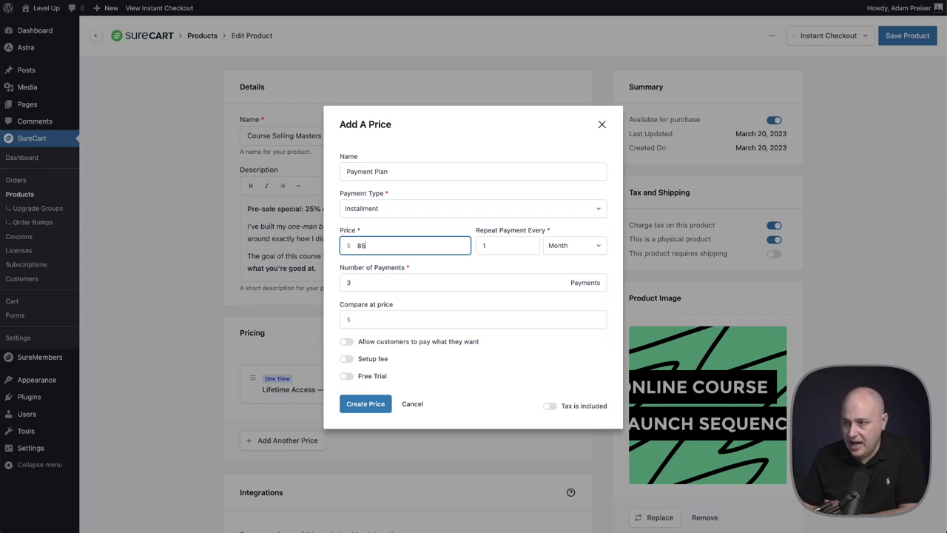
left_click(505, 246)
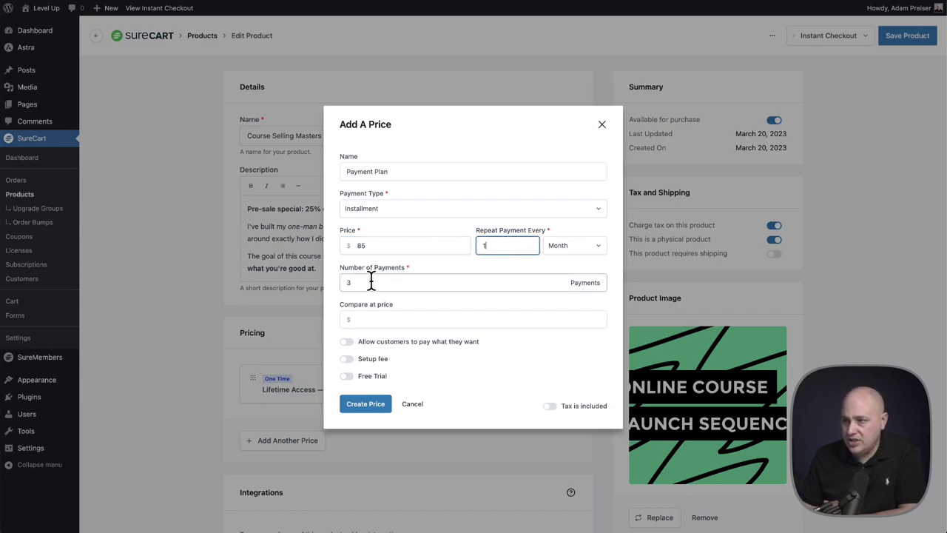
left_click(344, 282)
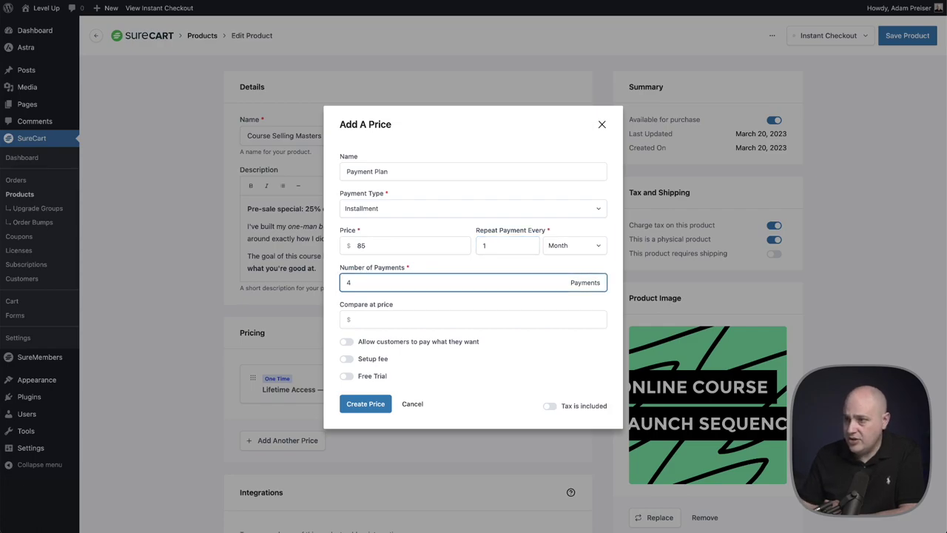
type("4")
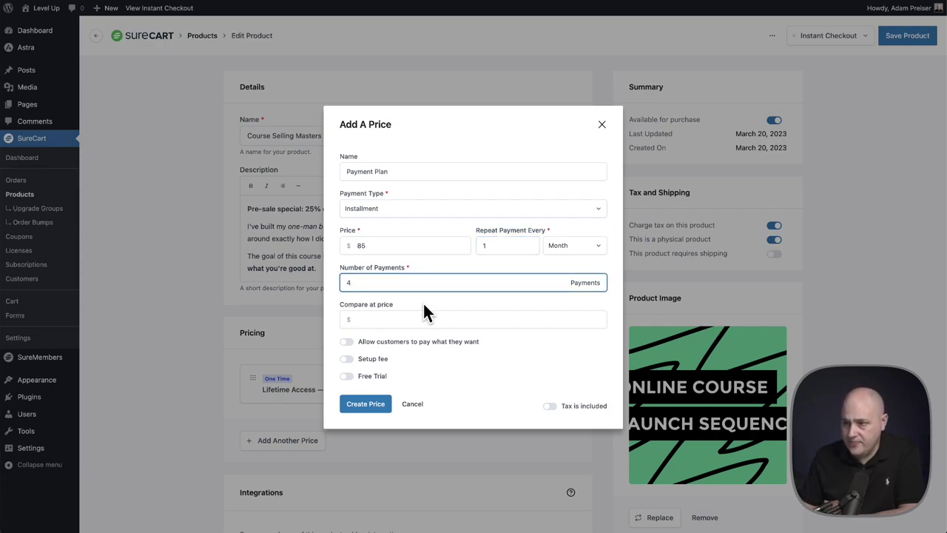
left_click(367, 406)
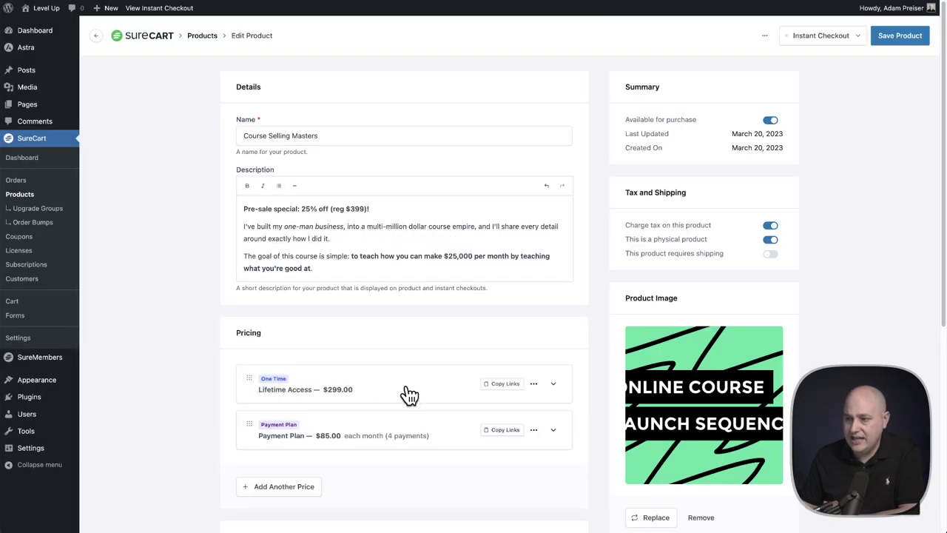
scroll(407, 392, "down", 3)
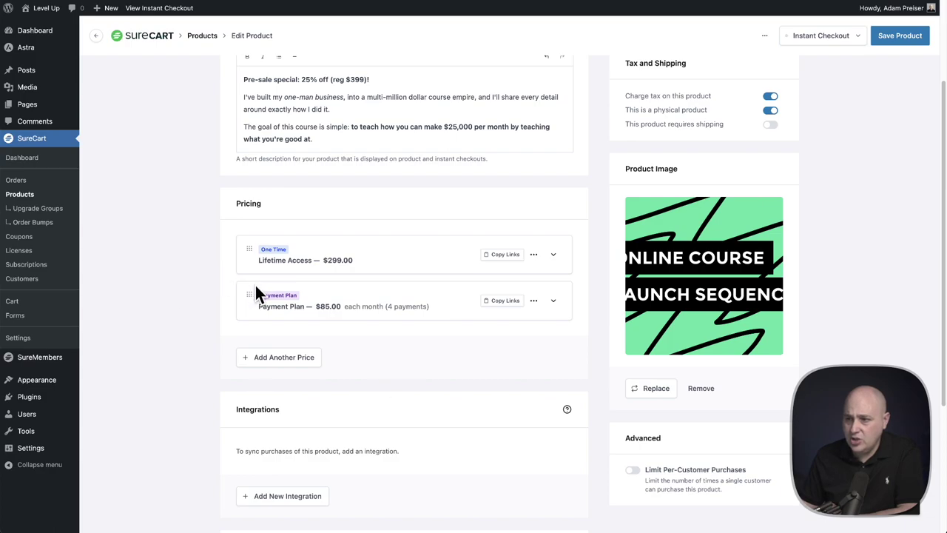
left_click_drag(249, 295, 247, 258)
left_click_drag(248, 291, 249, 250)
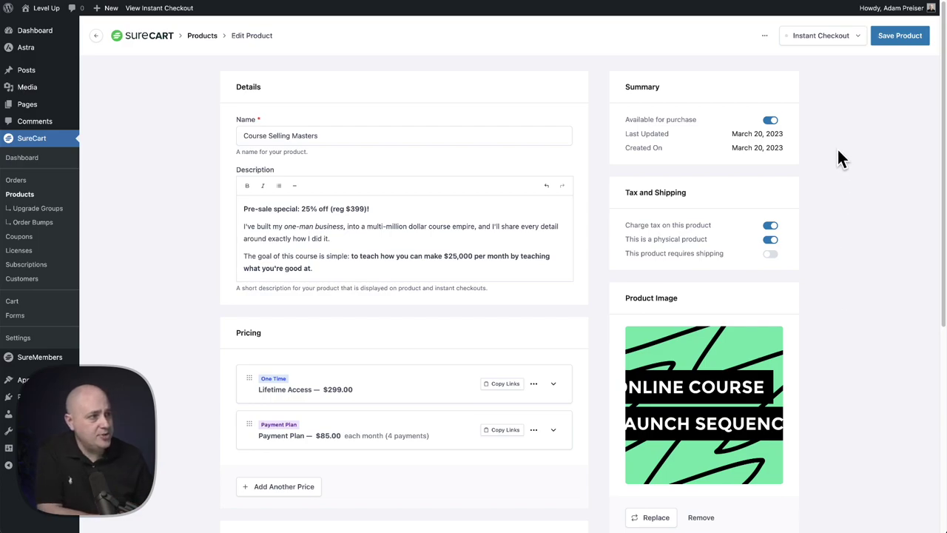
- Review the Instant Checkout options, then save Course Selling Masters with its one-time and payment-plan prices
left_click(861, 38)
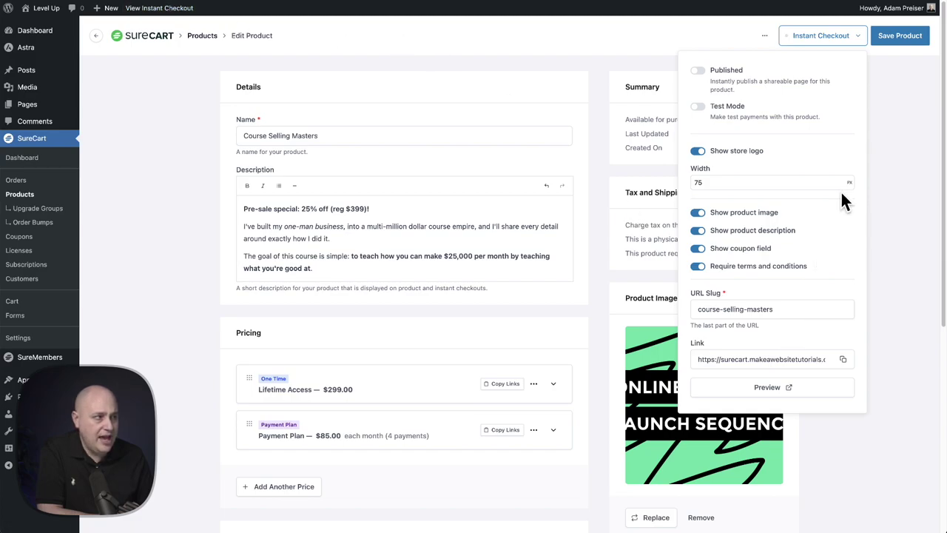
left_click(894, 43)
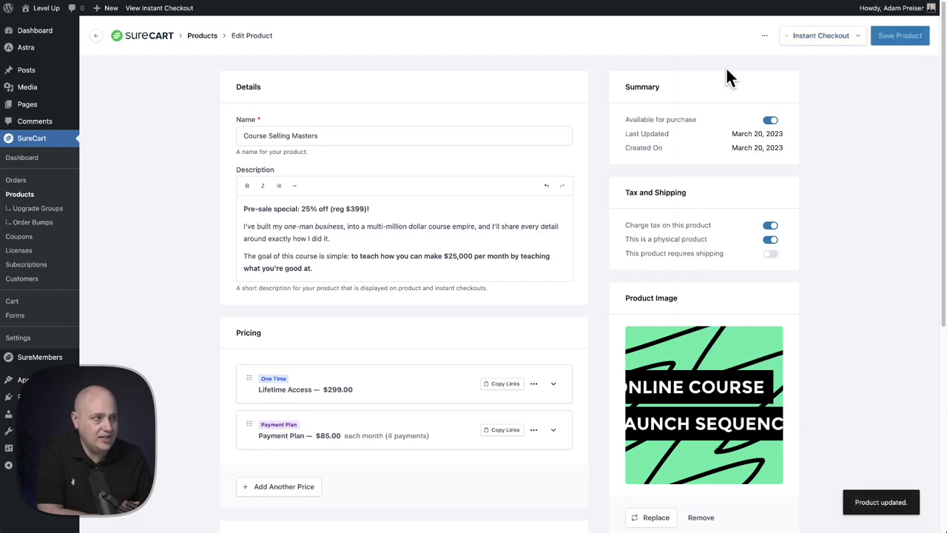
- Preview the Course Selling Masters instant checkout offering Lifetime Access at $299.00 or the Payment Plan
left_click(161, 11)
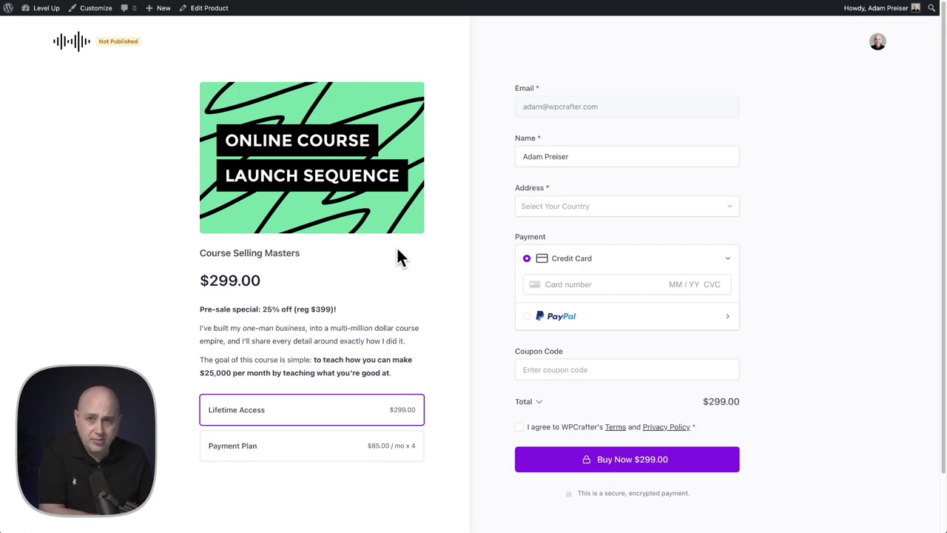
- Turn off Show product image, switch the instant checkout to Published, and save the product
left_click(207, 11)
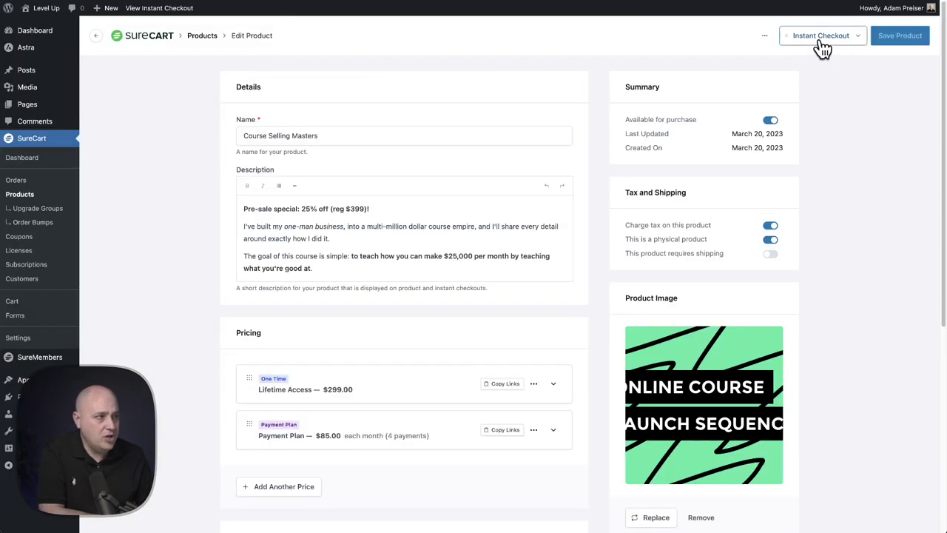
left_click(858, 44)
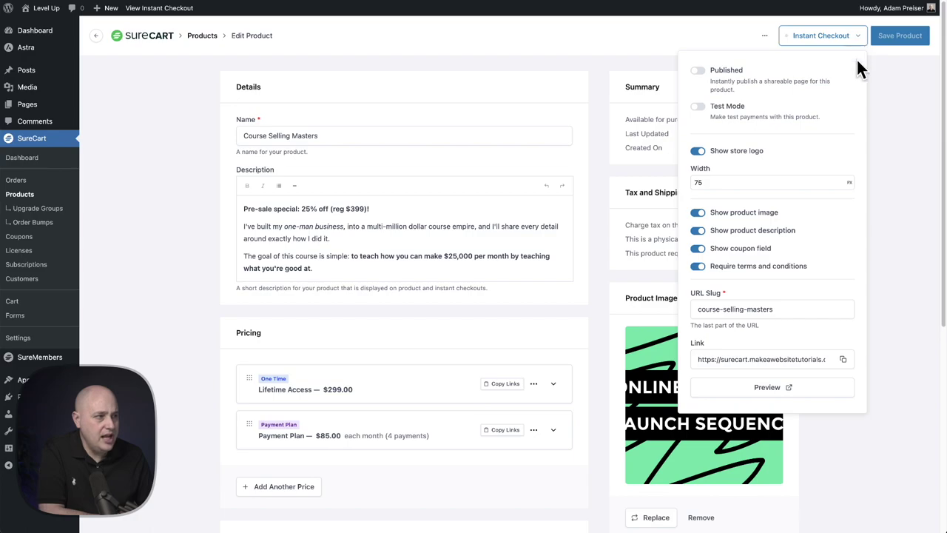
left_click(699, 213)
left_click(698, 72)
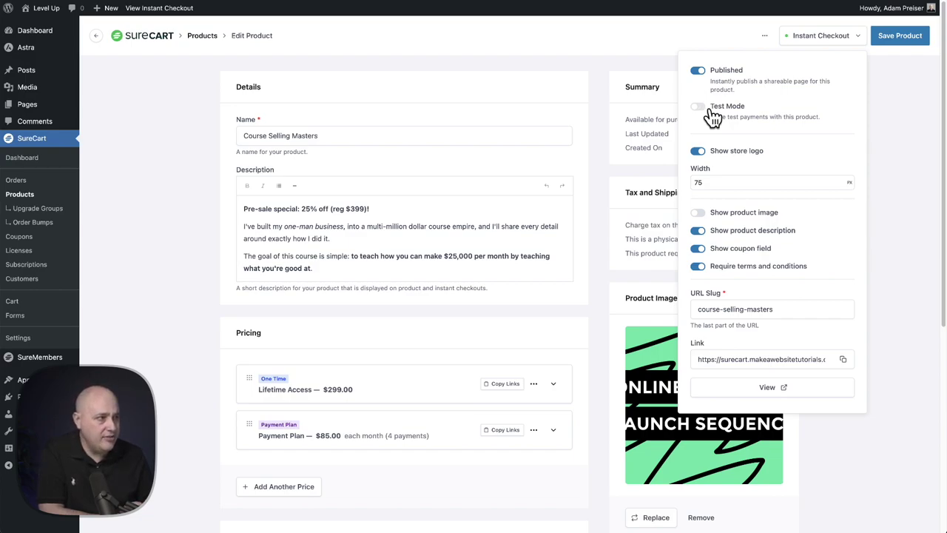
left_click(902, 42)
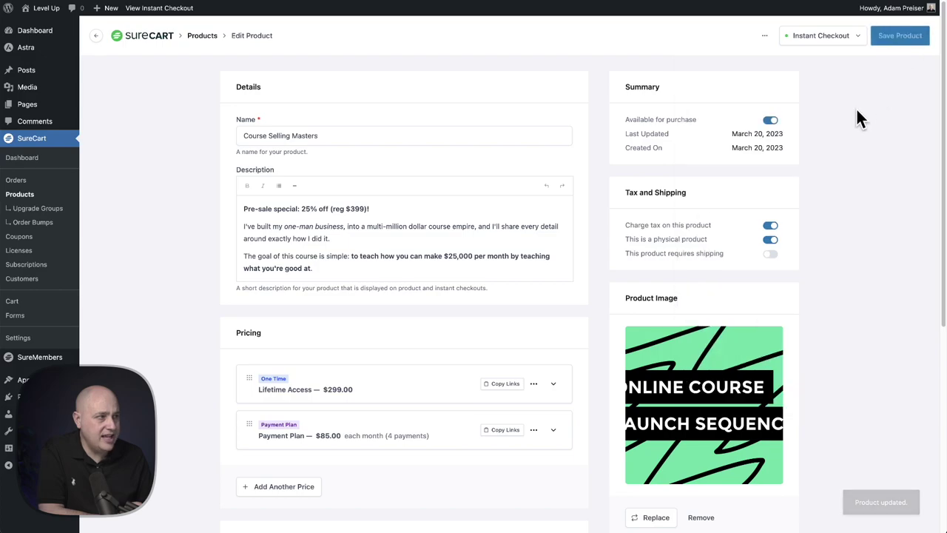
- View the published instant checkout, now imageless, offering $299.00 or $85.00 × 4
left_click(169, 8)
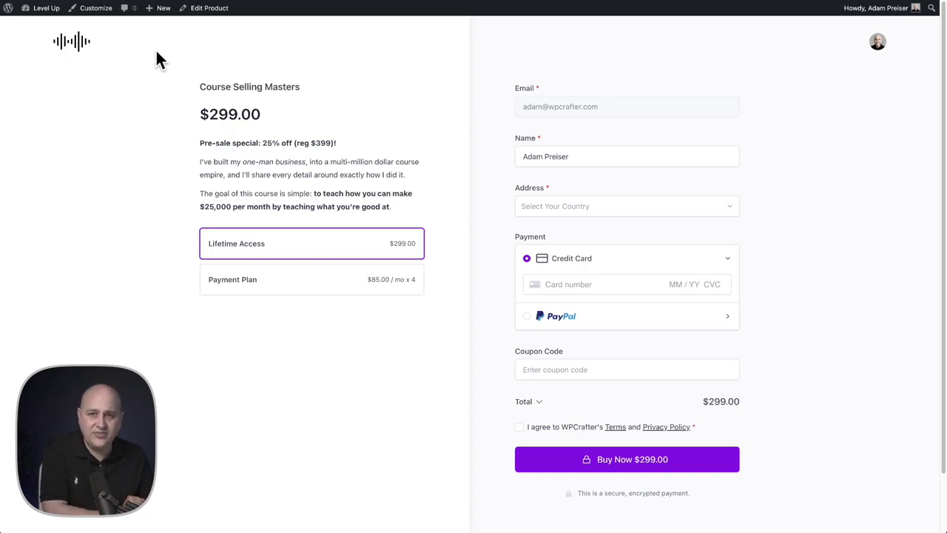
- Copy the published instant checkout's Link from the Course Selling Masters product editor
left_click(202, 10)
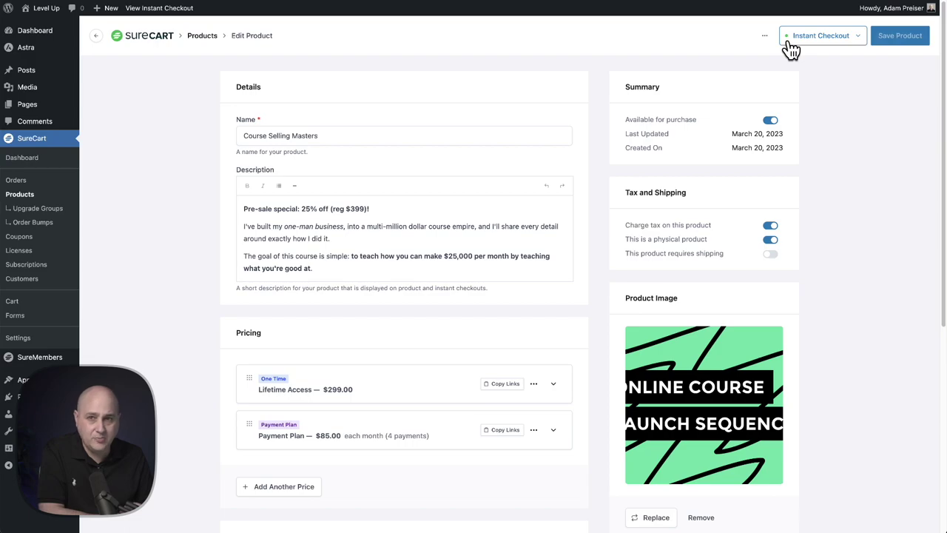
left_click(861, 38)
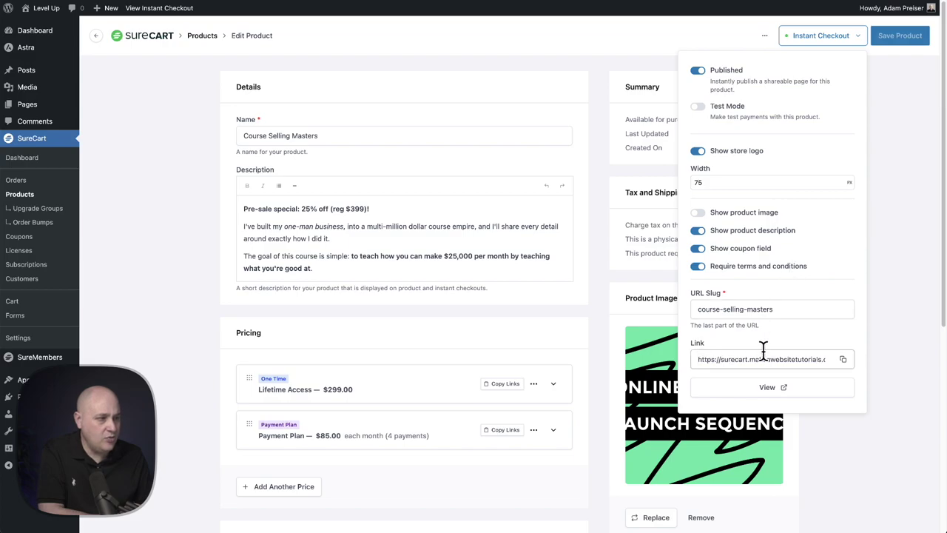
left_click(843, 359)
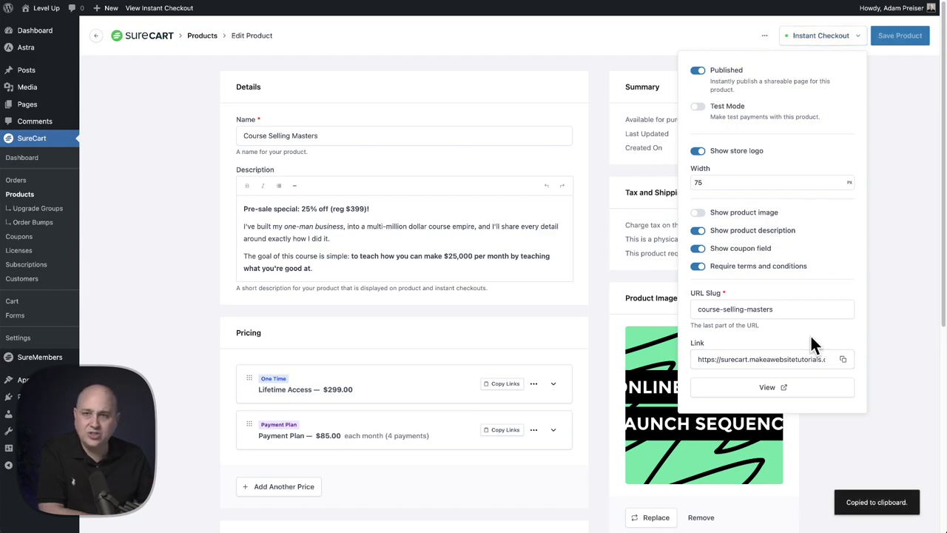